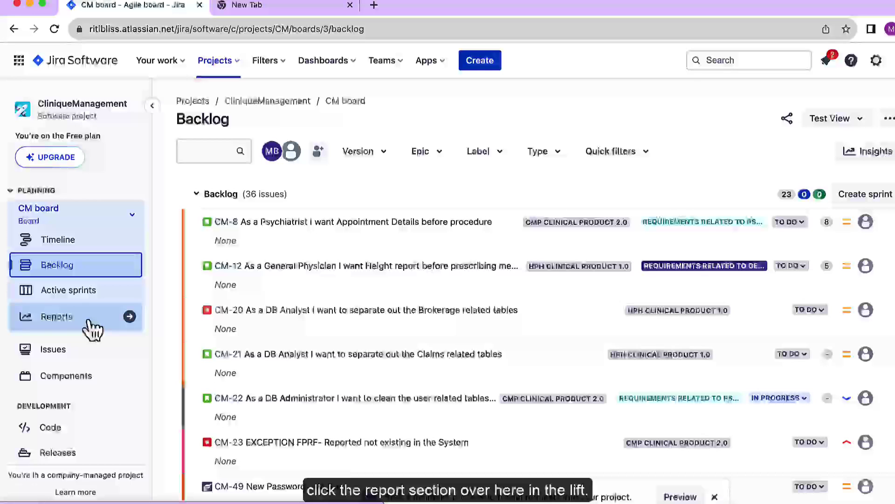
# - Open the project's Sprint Report, which first displays CM Sprint 10 (13–14 June)
pyautogui.click(92, 328)
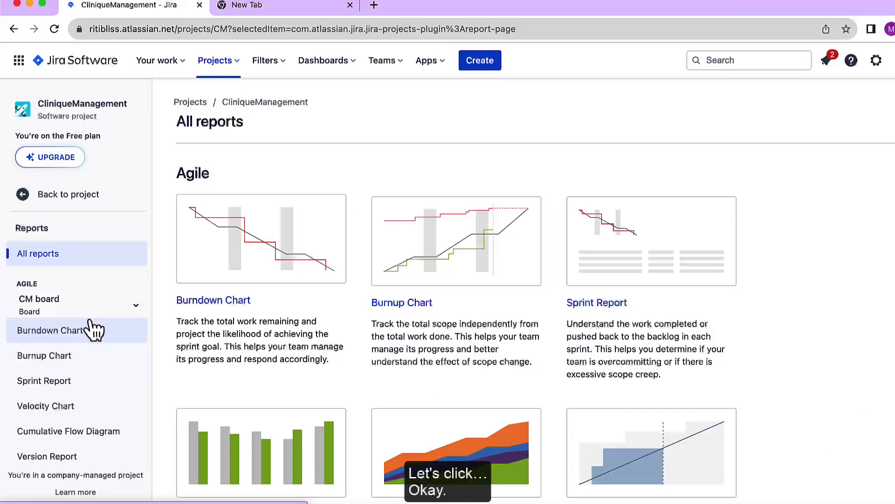
pyautogui.scroll(-3, 92, 328)
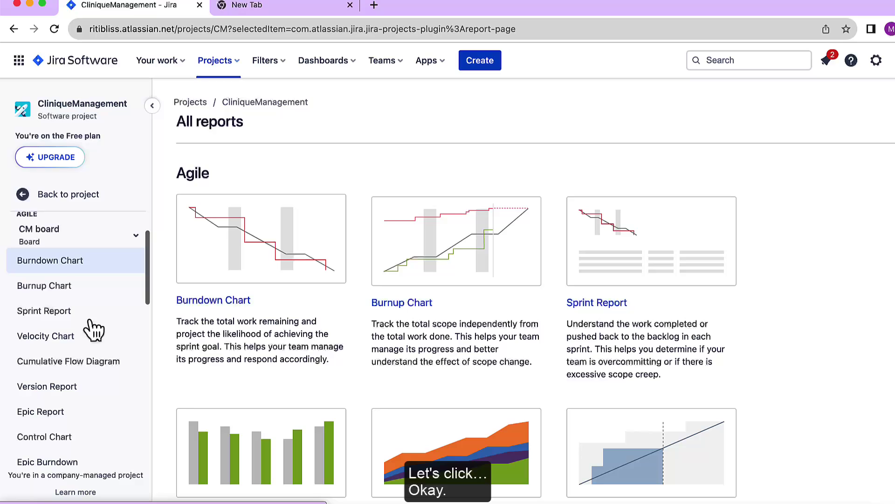
pyautogui.click(90, 320)
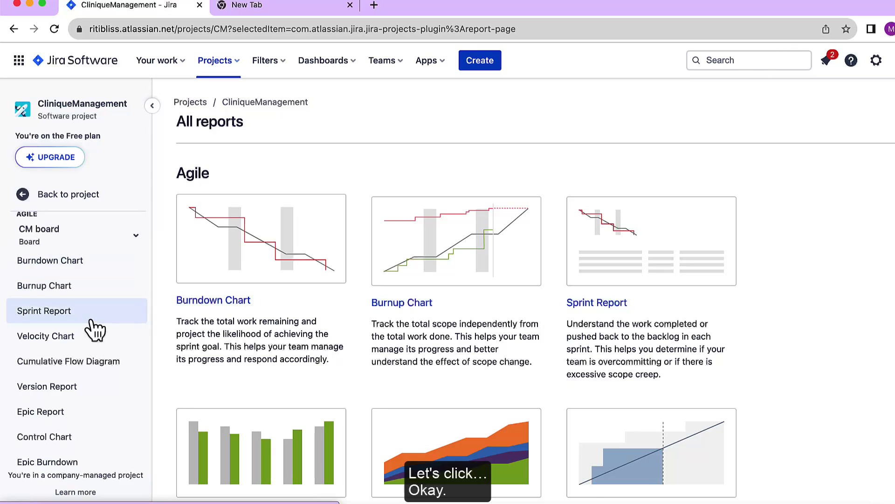
pyautogui.click(54, 315)
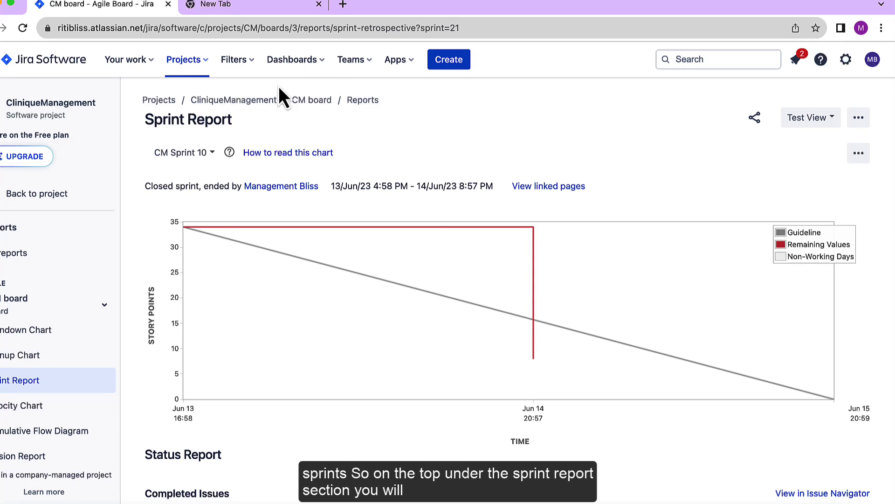
pyautogui.moveTo(163, 121); pyautogui.dragTo(213, 121)
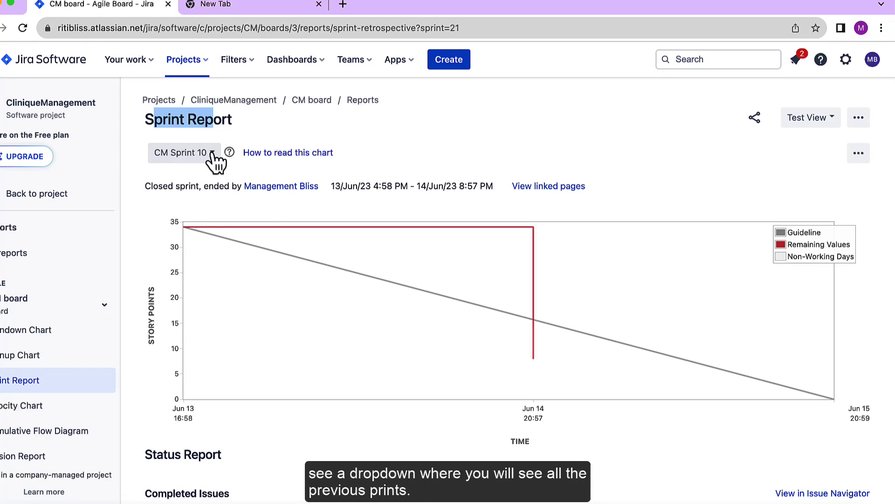
pyautogui.click(212, 153)
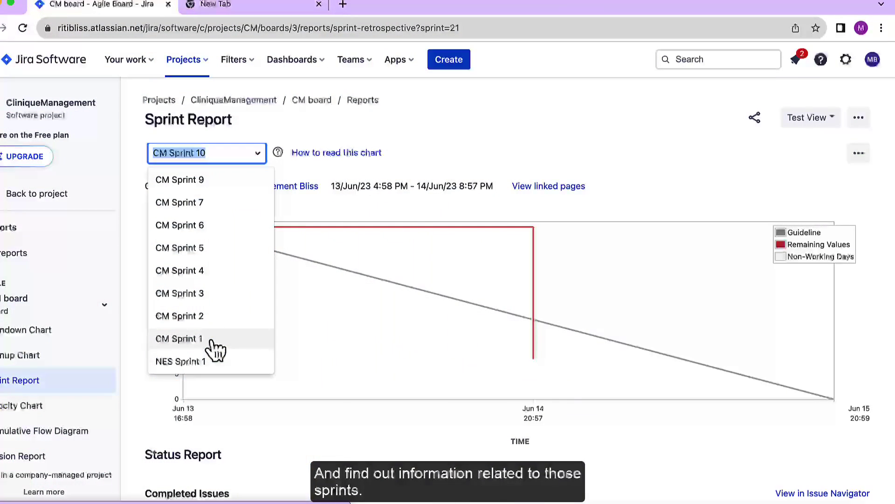
# - Switch the report to CM Sprint 1 and scroll through its burndown and issues
pyautogui.click(211, 341)
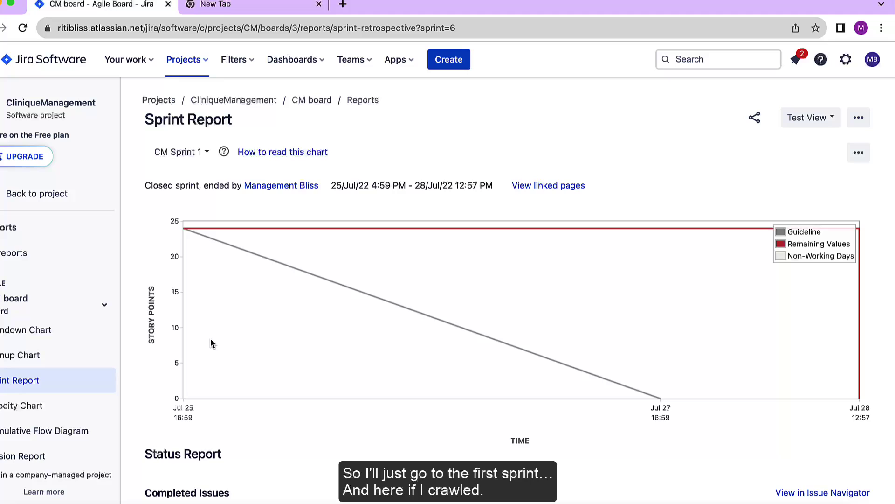
pyautogui.scroll(-2, 211, 343)
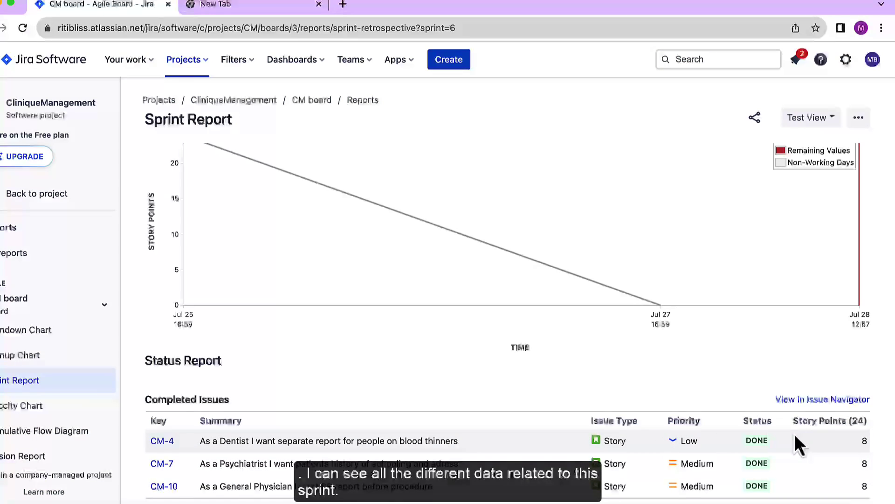
pyautogui.scroll(1, 842, 416)
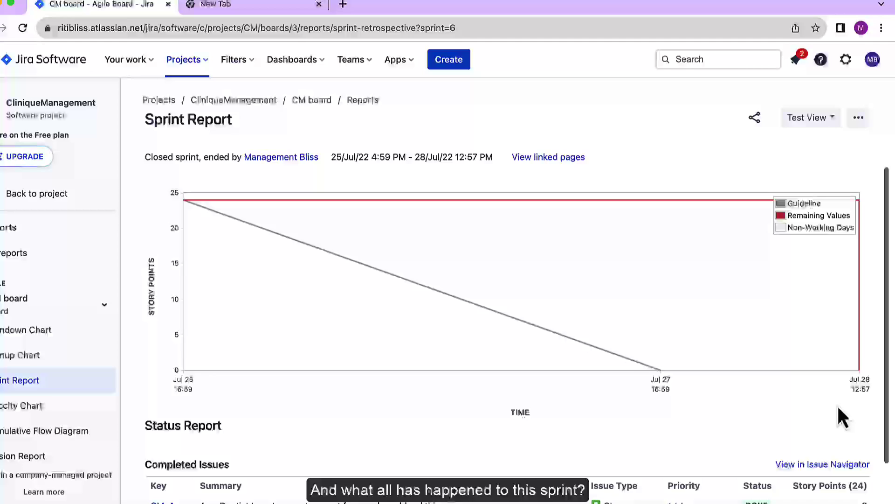
pyautogui.scroll(-2, 839, 407)
pyautogui.scroll(2, 838, 407)
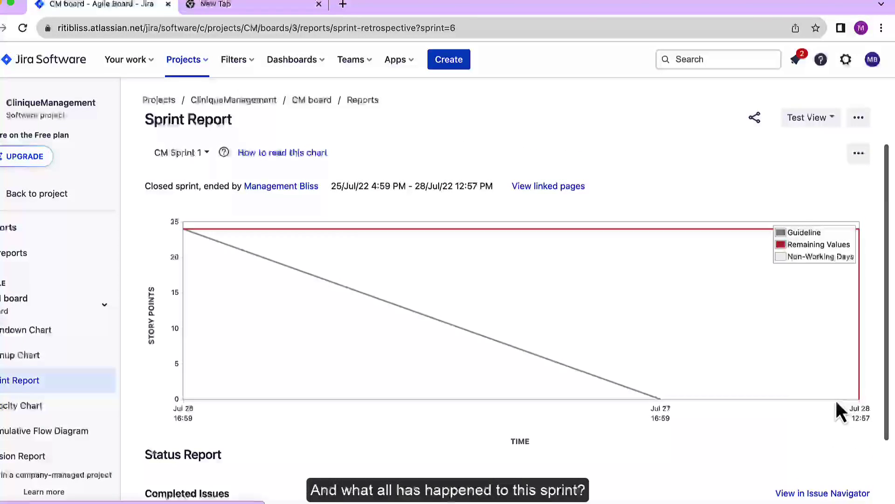
# - Switch to CM Sprint 3 and highlight its 47 completed story points
pyautogui.click(189, 154)
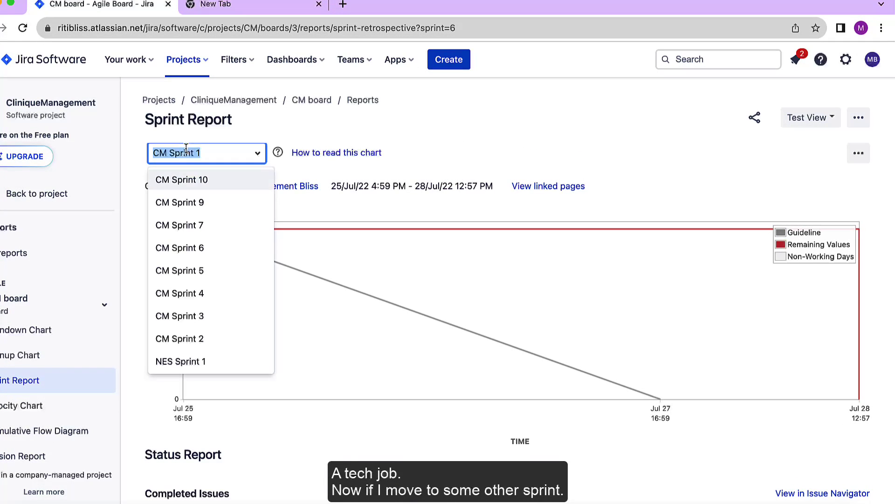
pyautogui.click(198, 317)
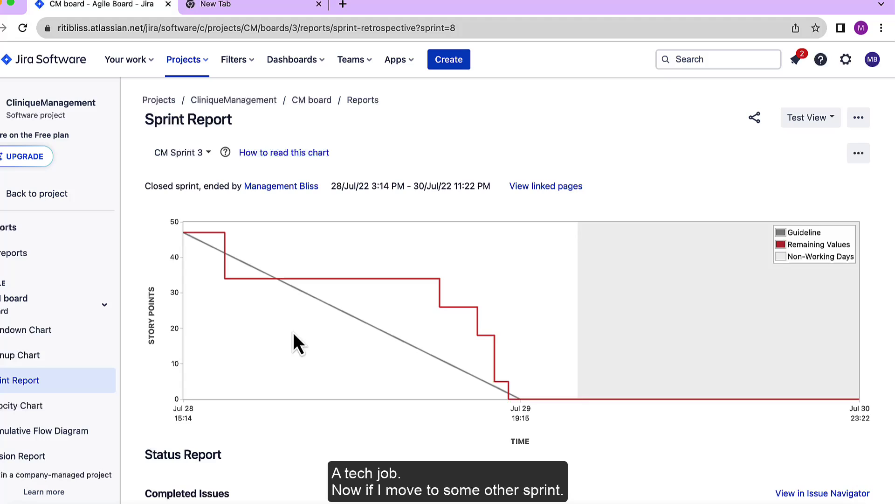
pyautogui.scroll(-5, 314, 334)
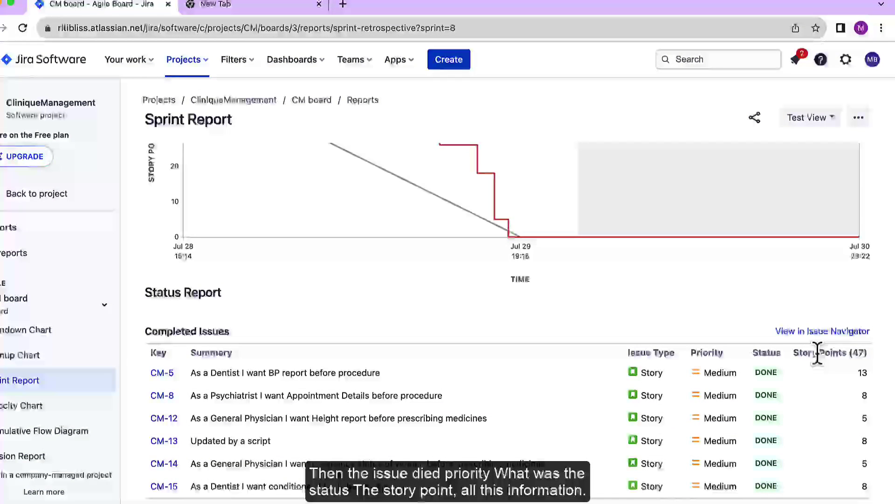
pyautogui.moveTo(818, 353); pyautogui.dragTo(862, 353)
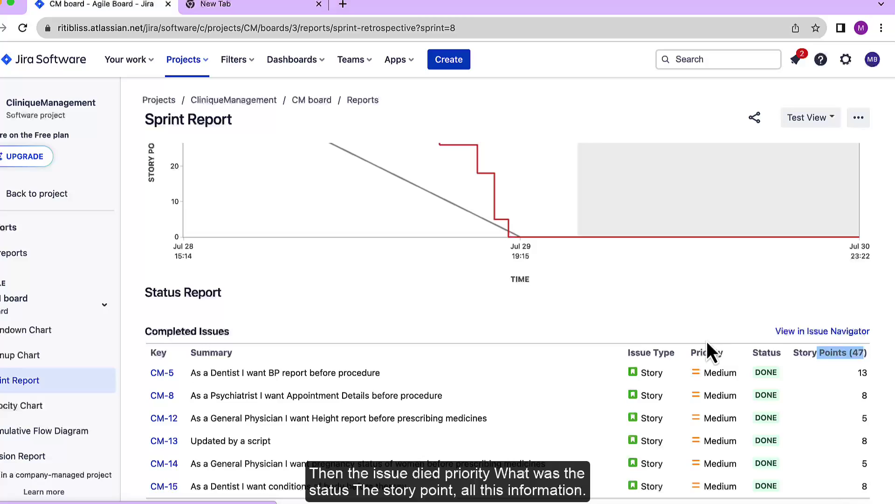
pyautogui.scroll(3, 574, 316)
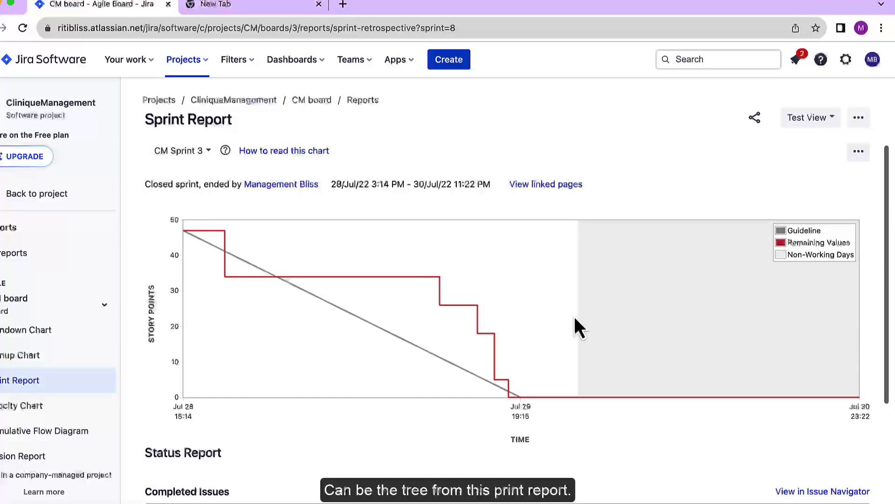
pyautogui.scroll(-2, 575, 316)
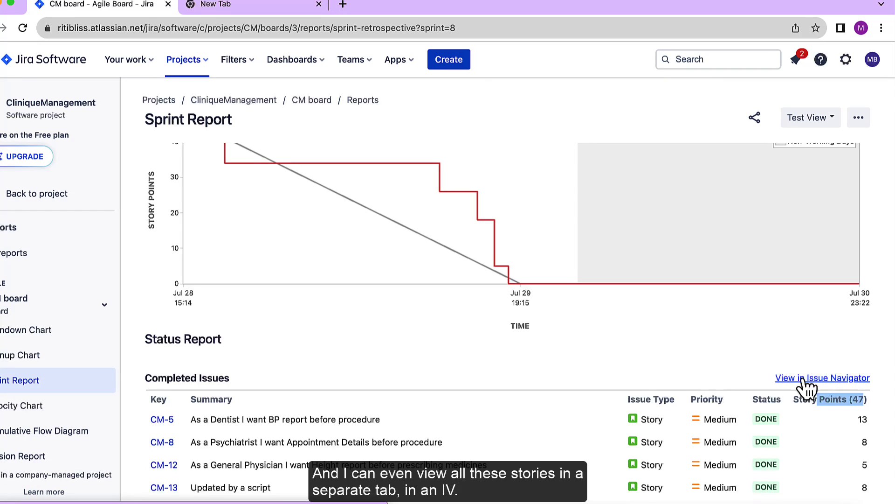
# - Open CM Sprint 3's completed issues in a new issue navigator tab and expand CM-15's sprints
pyautogui.rightClick(803, 379)
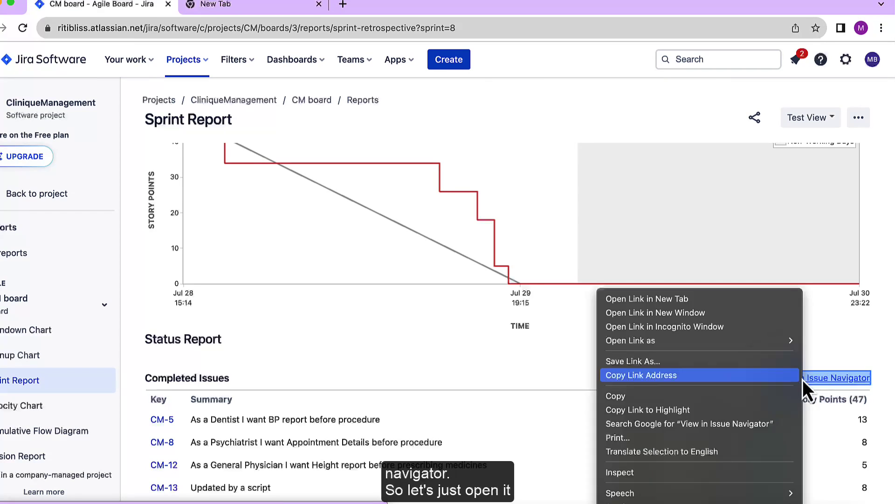
pyautogui.click(695, 302)
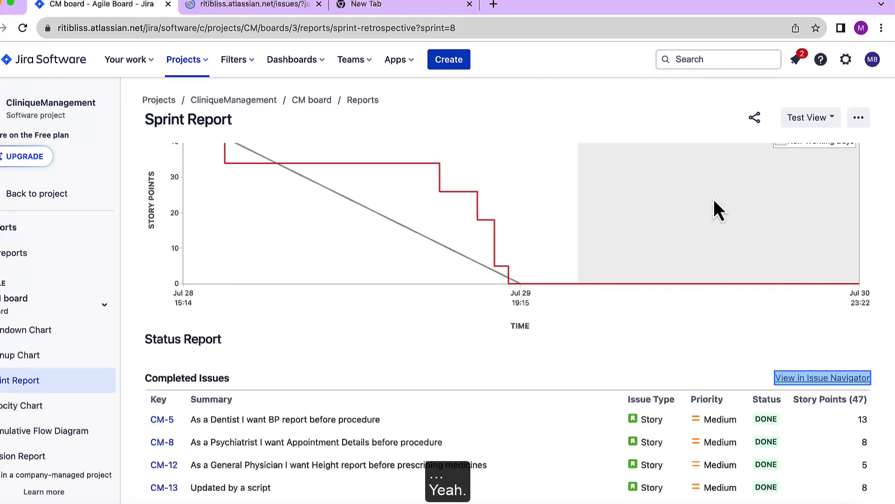
pyautogui.click(290, 7)
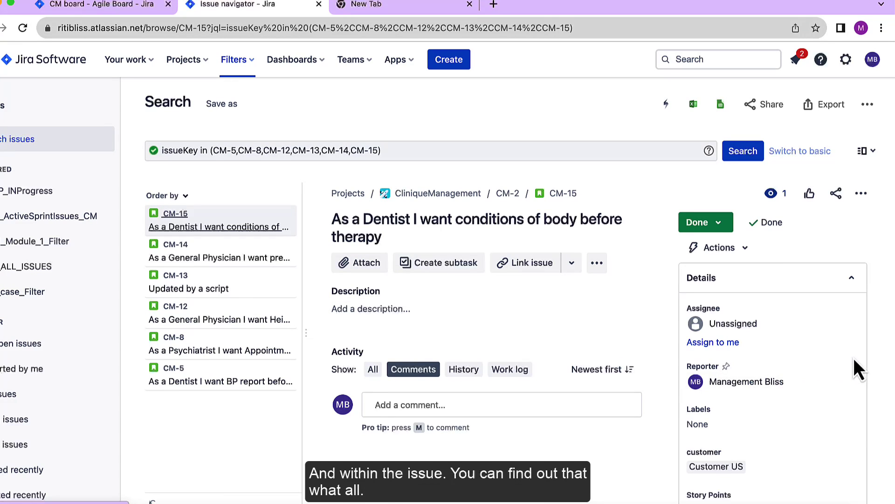
pyautogui.scroll(-5, 852, 373)
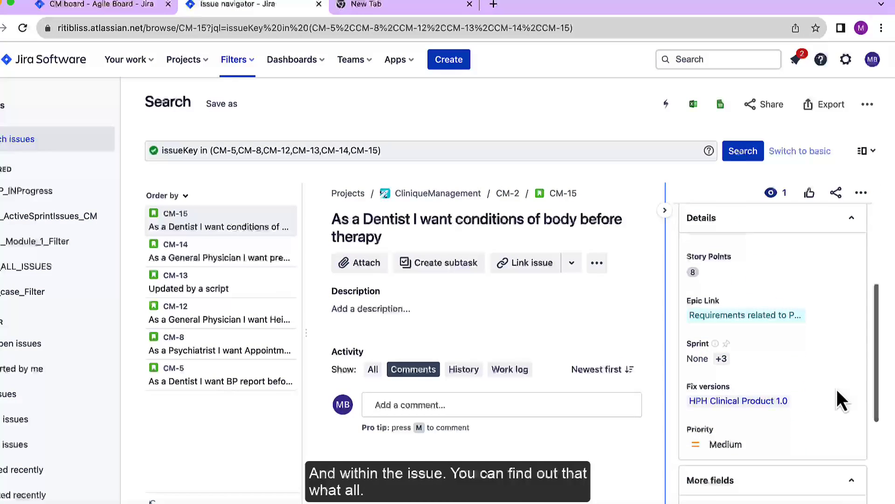
pyautogui.click(722, 352)
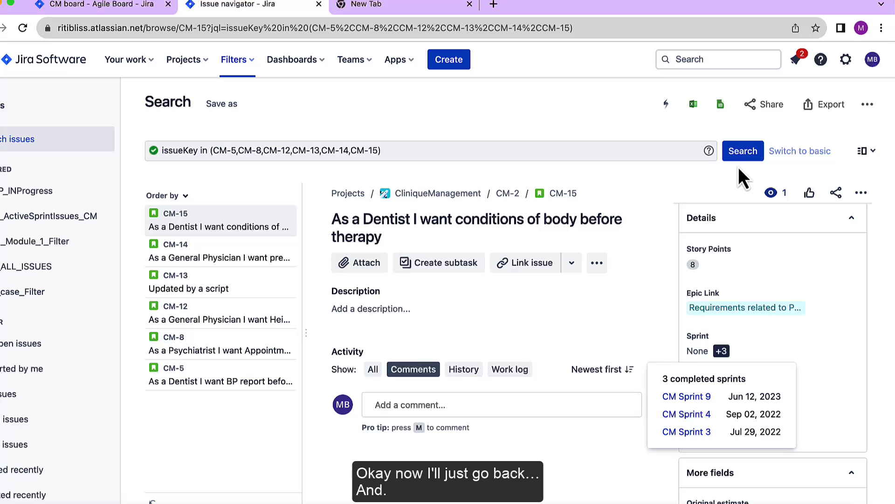
# - Back in the Sprint Report, review CM Sprint 6, highlighting its note on issues added after start
pyautogui.click(110, 8)
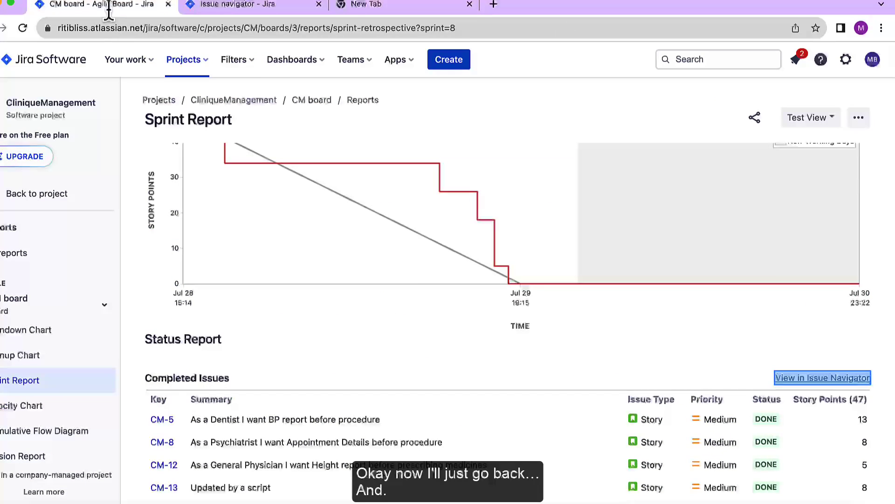
pyautogui.scroll(3, 396, 255)
pyautogui.click(162, 154)
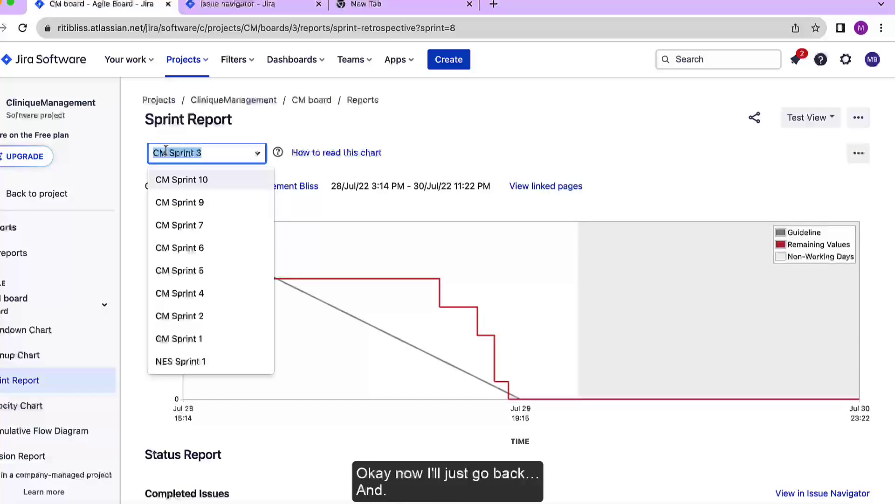
pyautogui.click(198, 250)
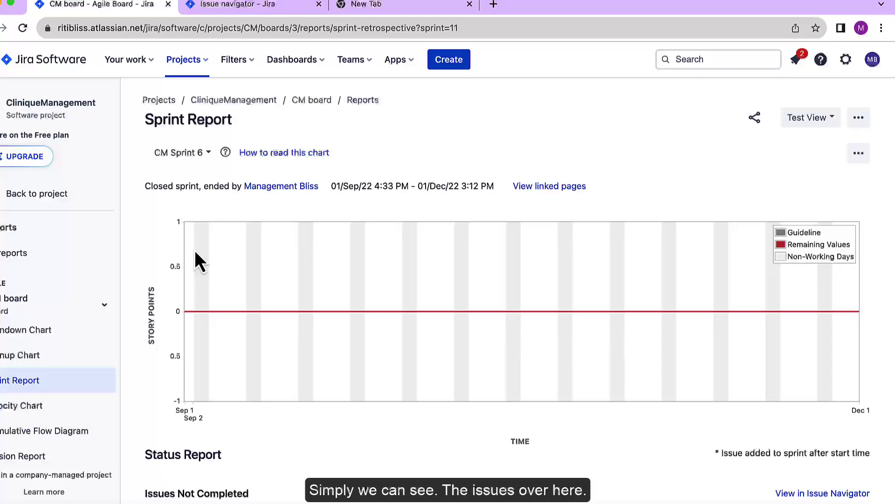
pyautogui.scroll(-2, 308, 290)
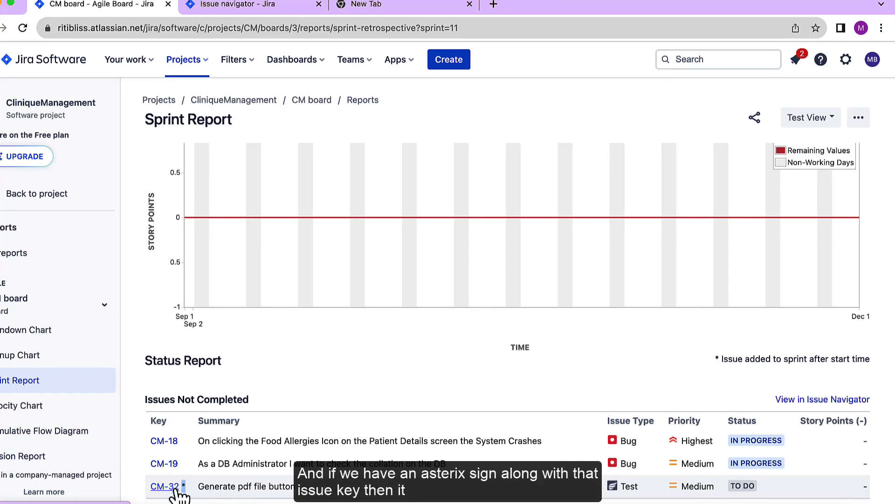
pyautogui.moveTo(722, 359); pyautogui.dragTo(803, 360)
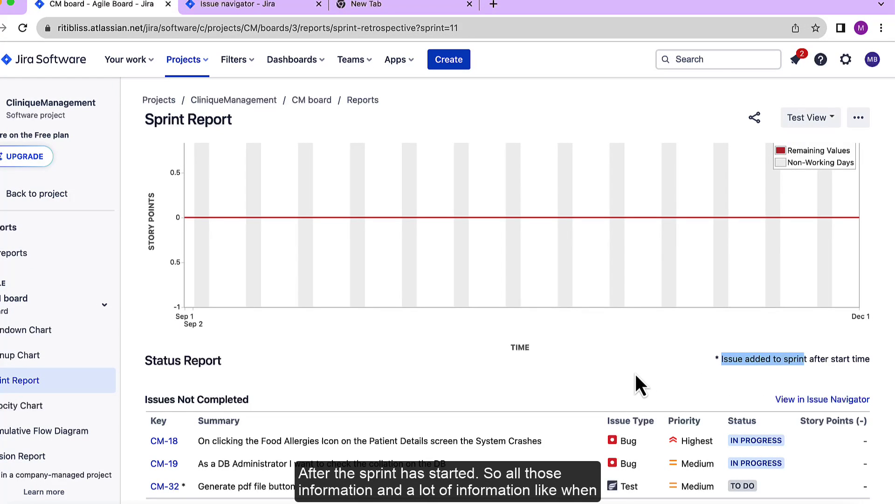
pyautogui.scroll(2, 415, 434)
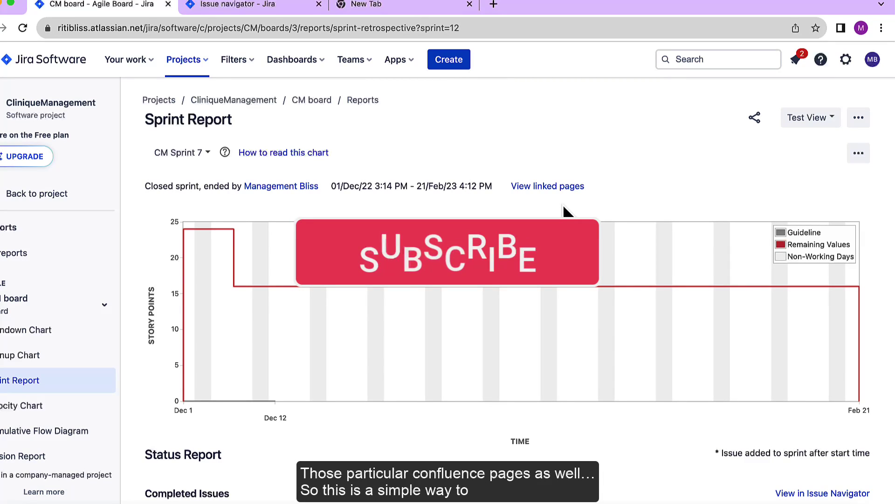
pyautogui.click(180, 154)
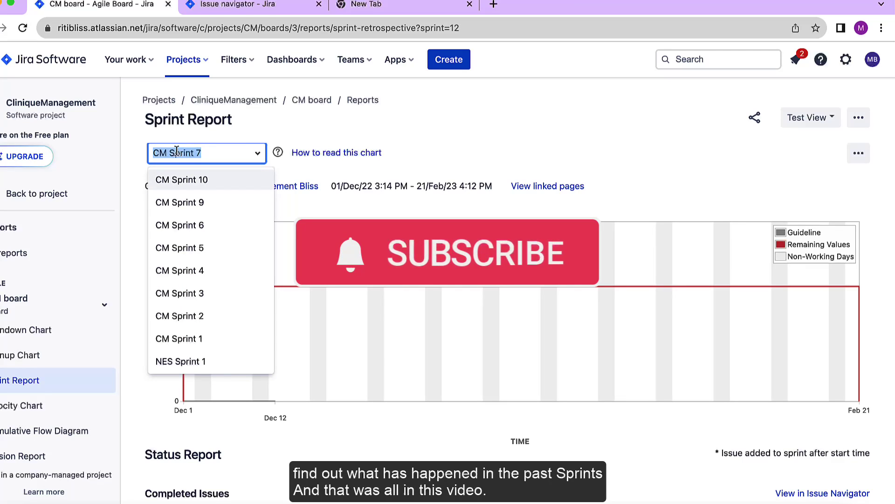